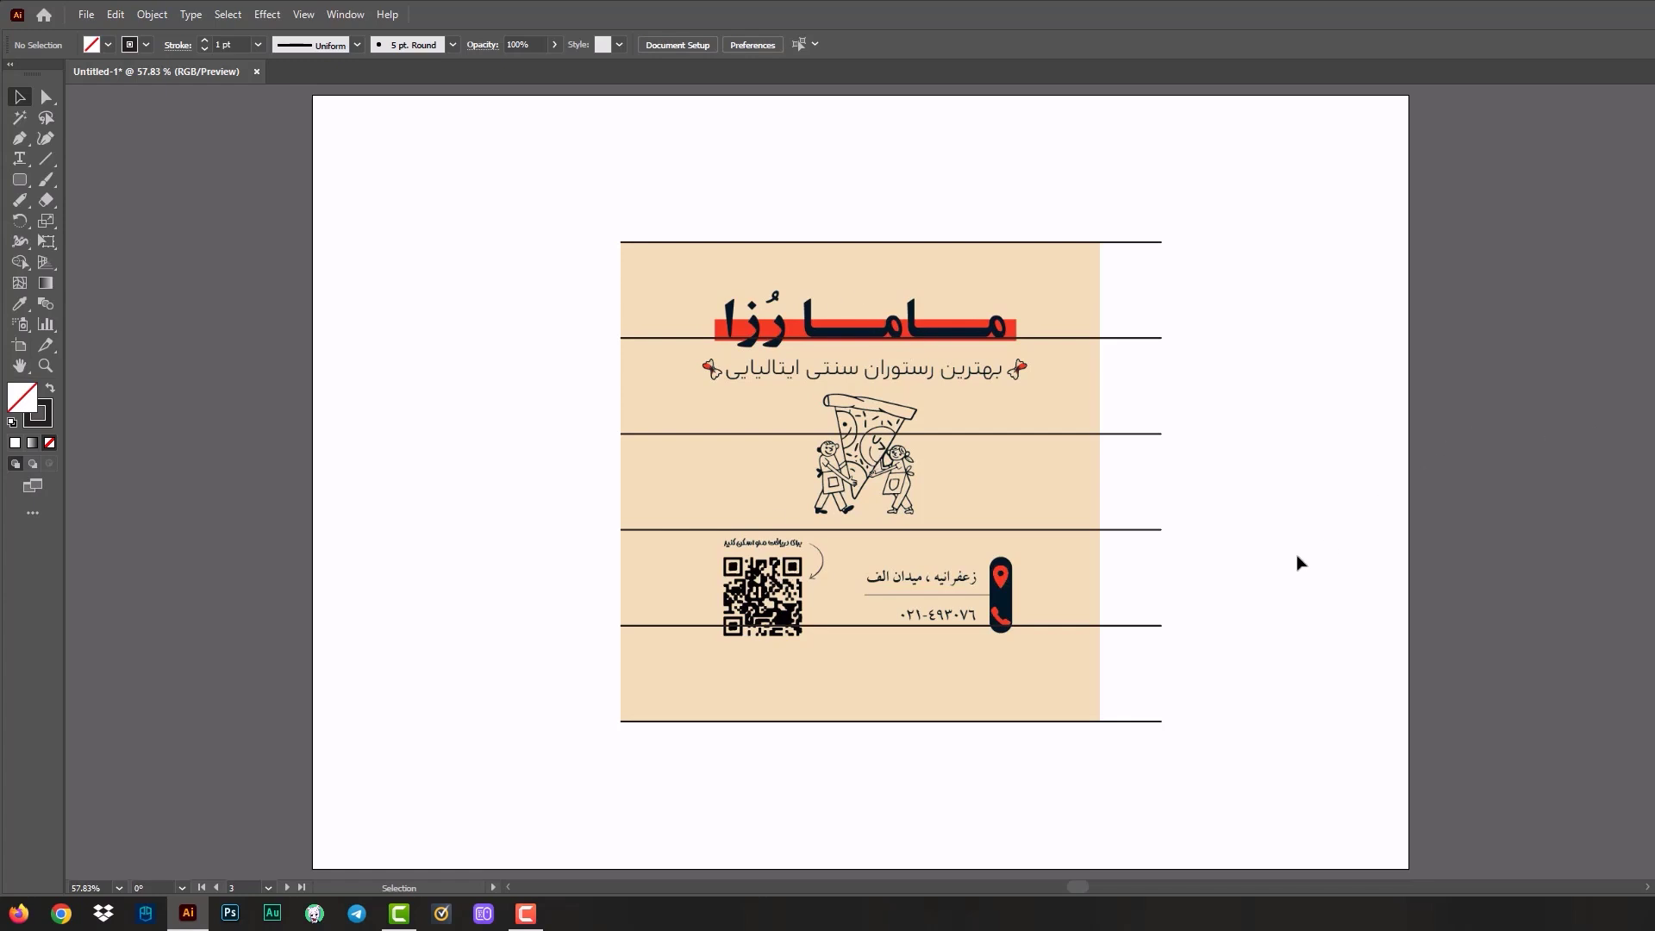
Advance to the next pizza card version, with the QR code and contact details in a rounded box.
key("Page_Down")
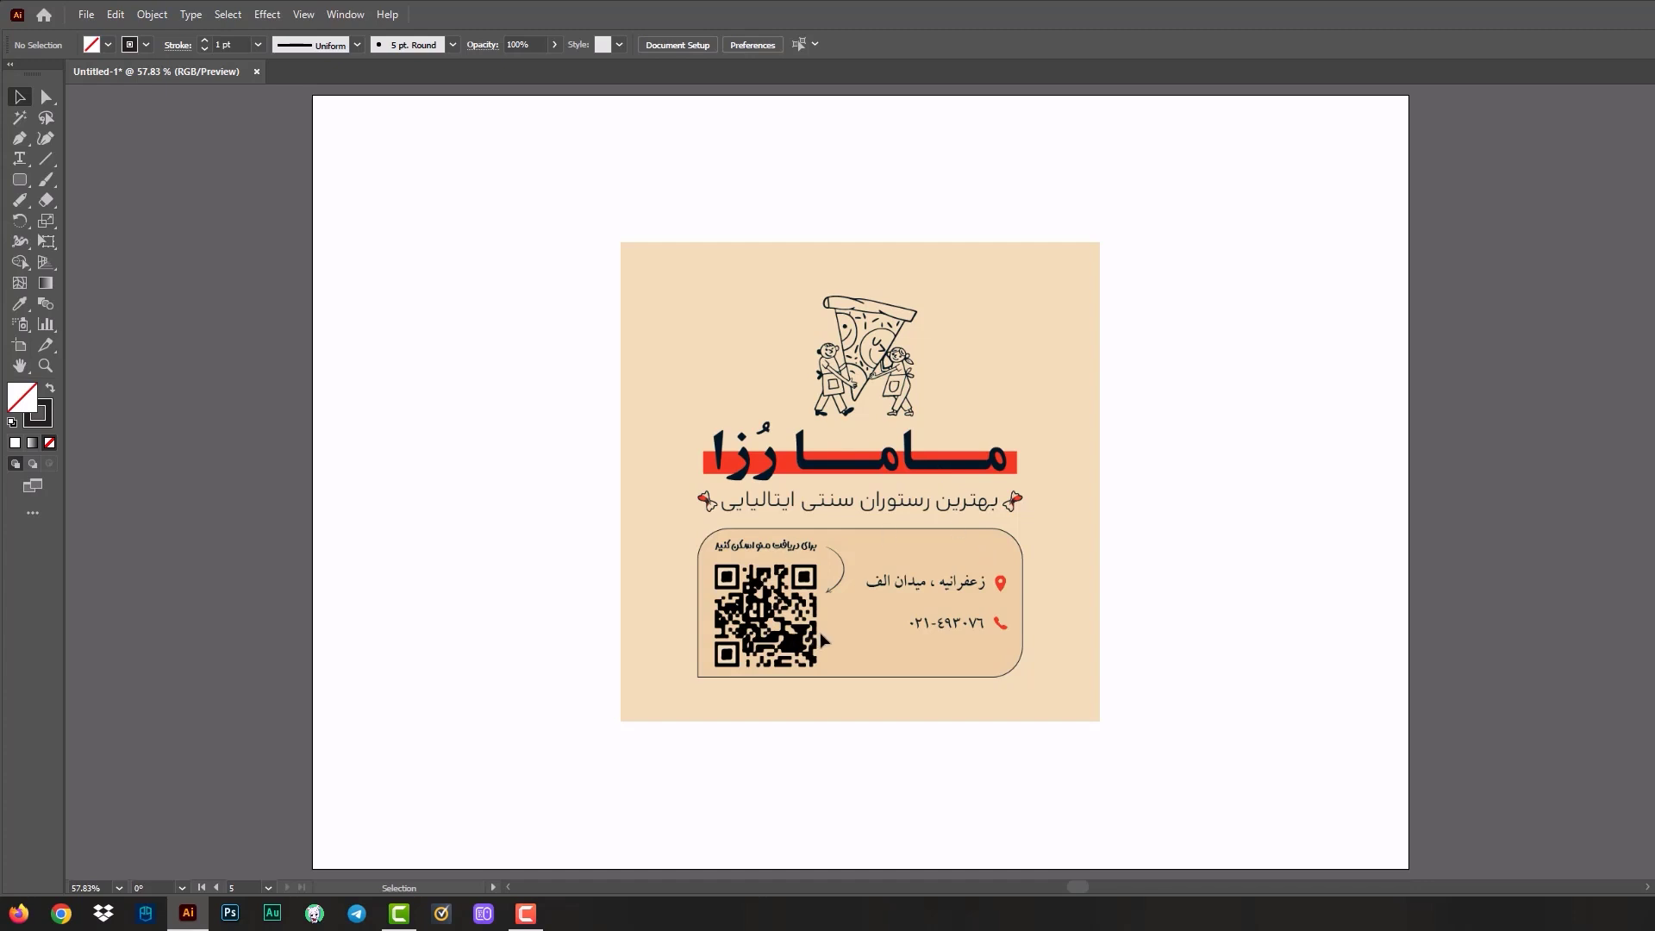
left_click(215, 887)
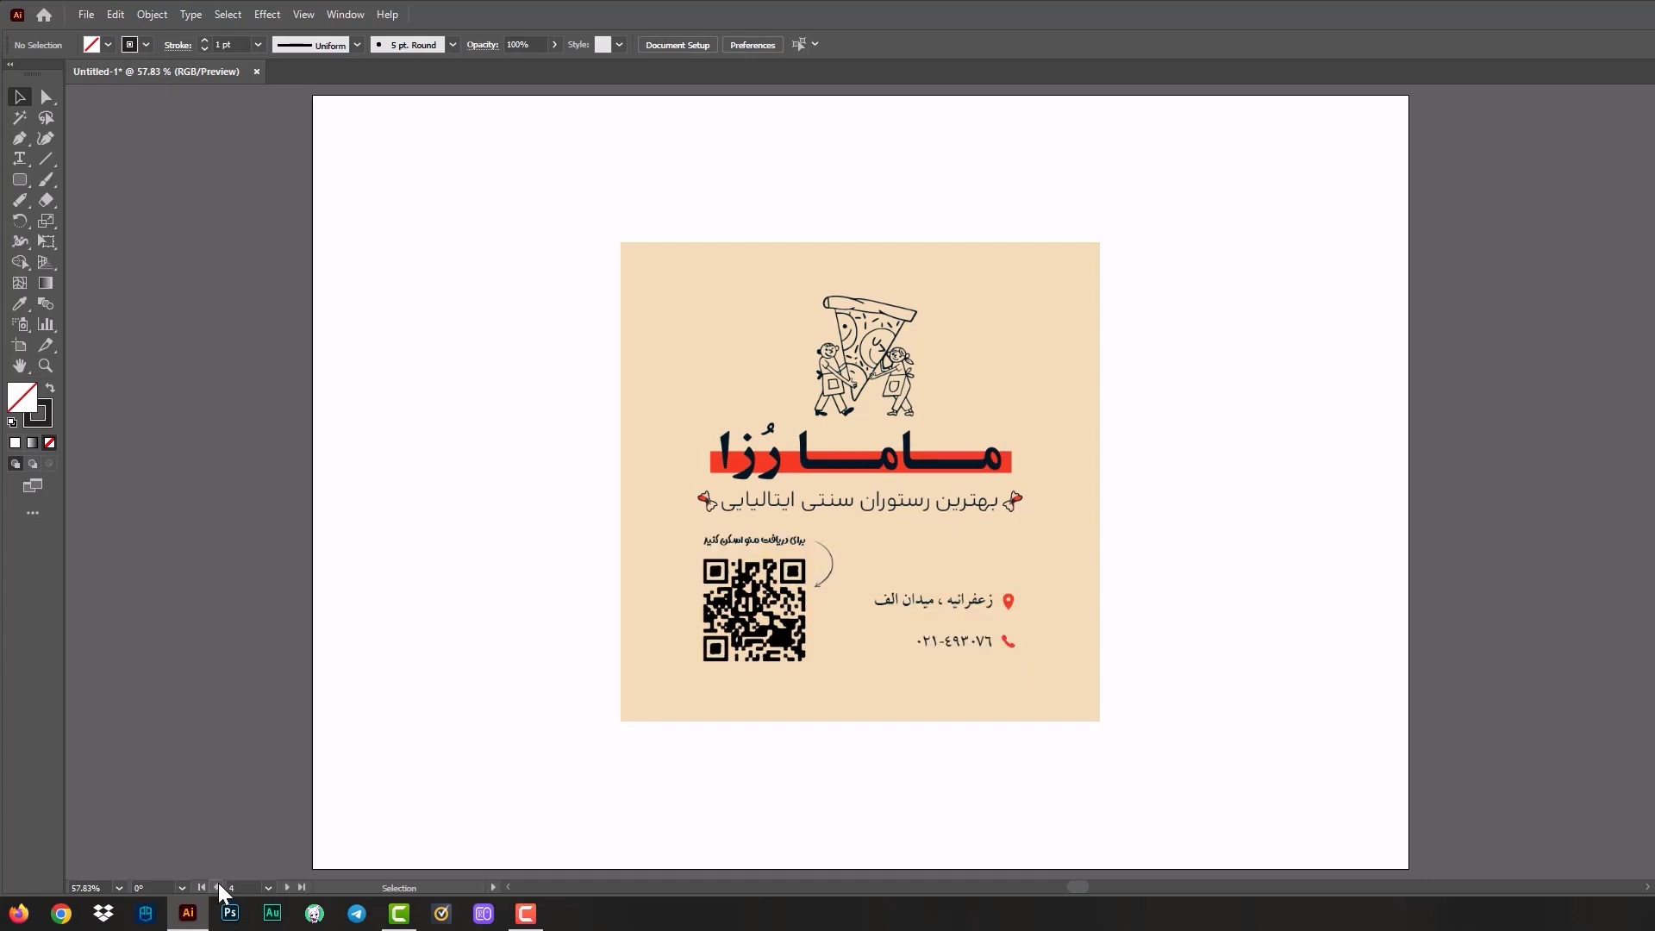
left_click(285, 884)
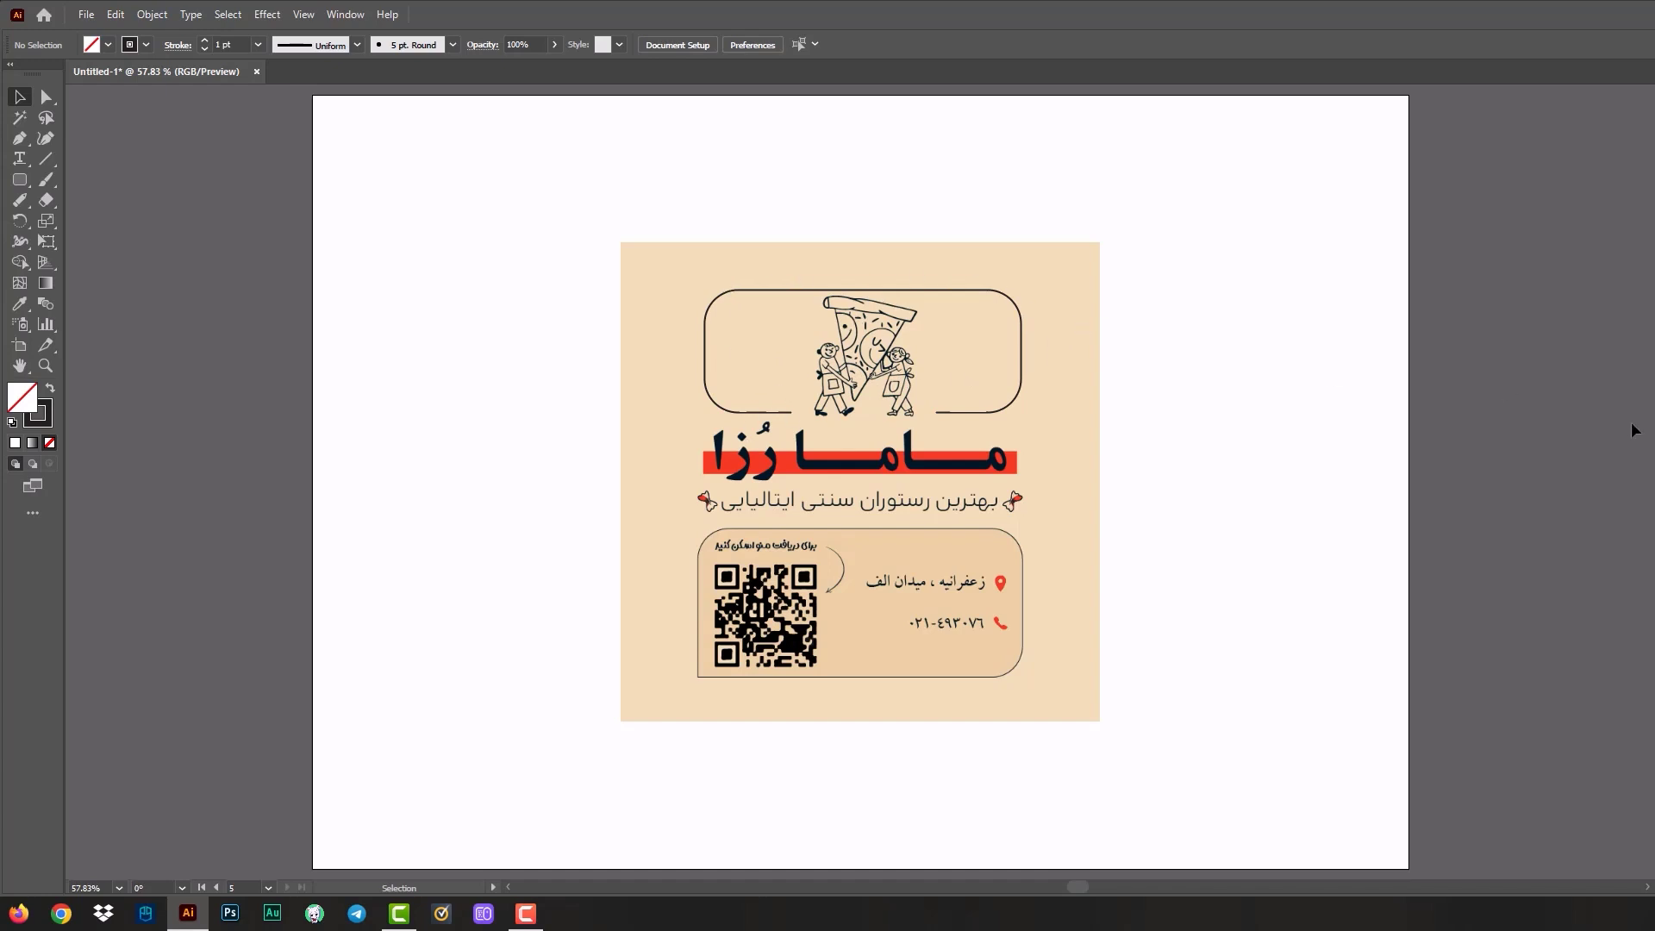
key("ctrl+z")
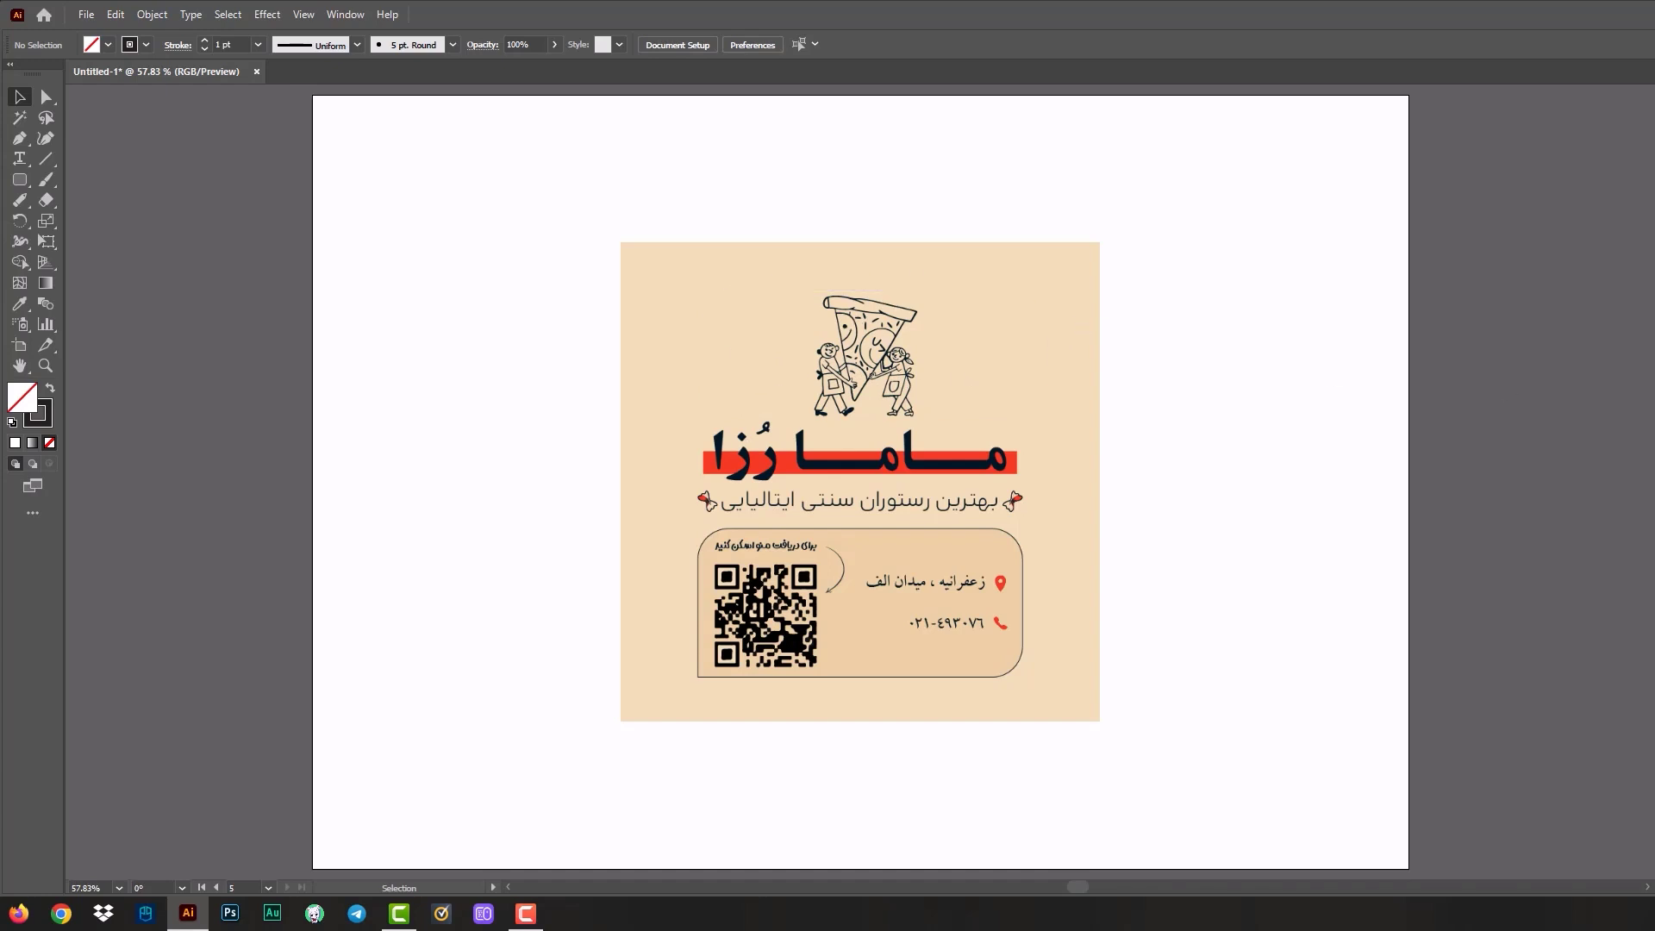
Redo and undo the rounded frame around the illustration to compare, leaving it removed.
key("ctrl+shift+z")
key("ctrl+z")
key("ctrl+shift+z")
key("ctrl+z")
Flip between the earlier and latest pizza card artboards, ending on artboard 3.
double_click(219, 887)
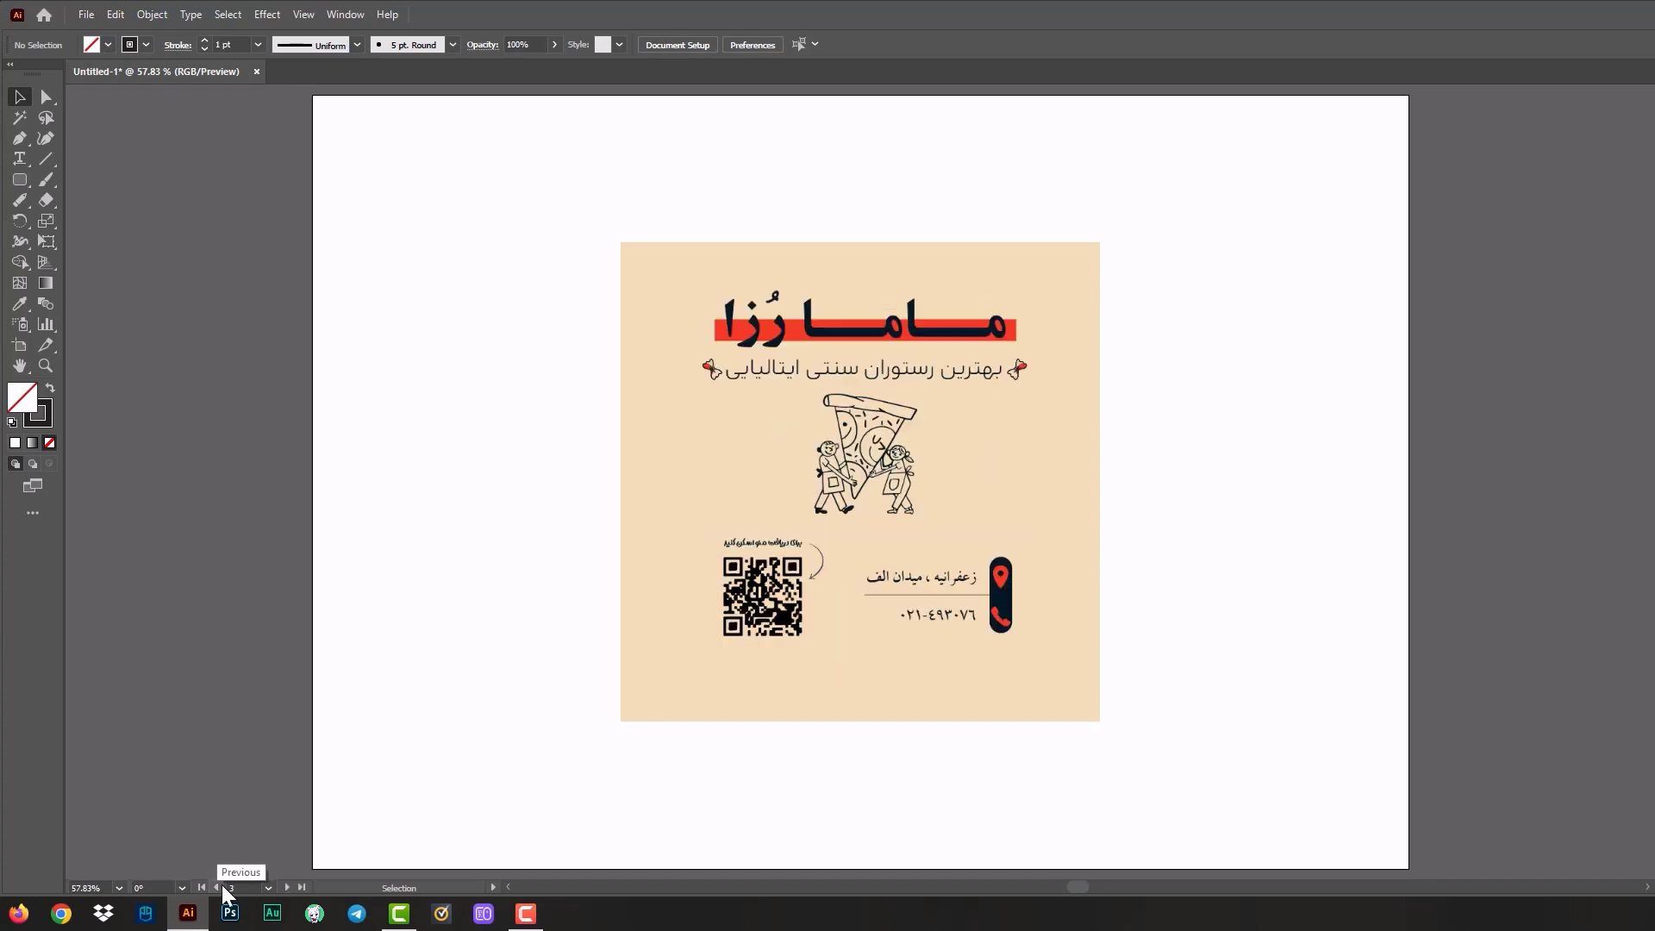
double_click(289, 887)
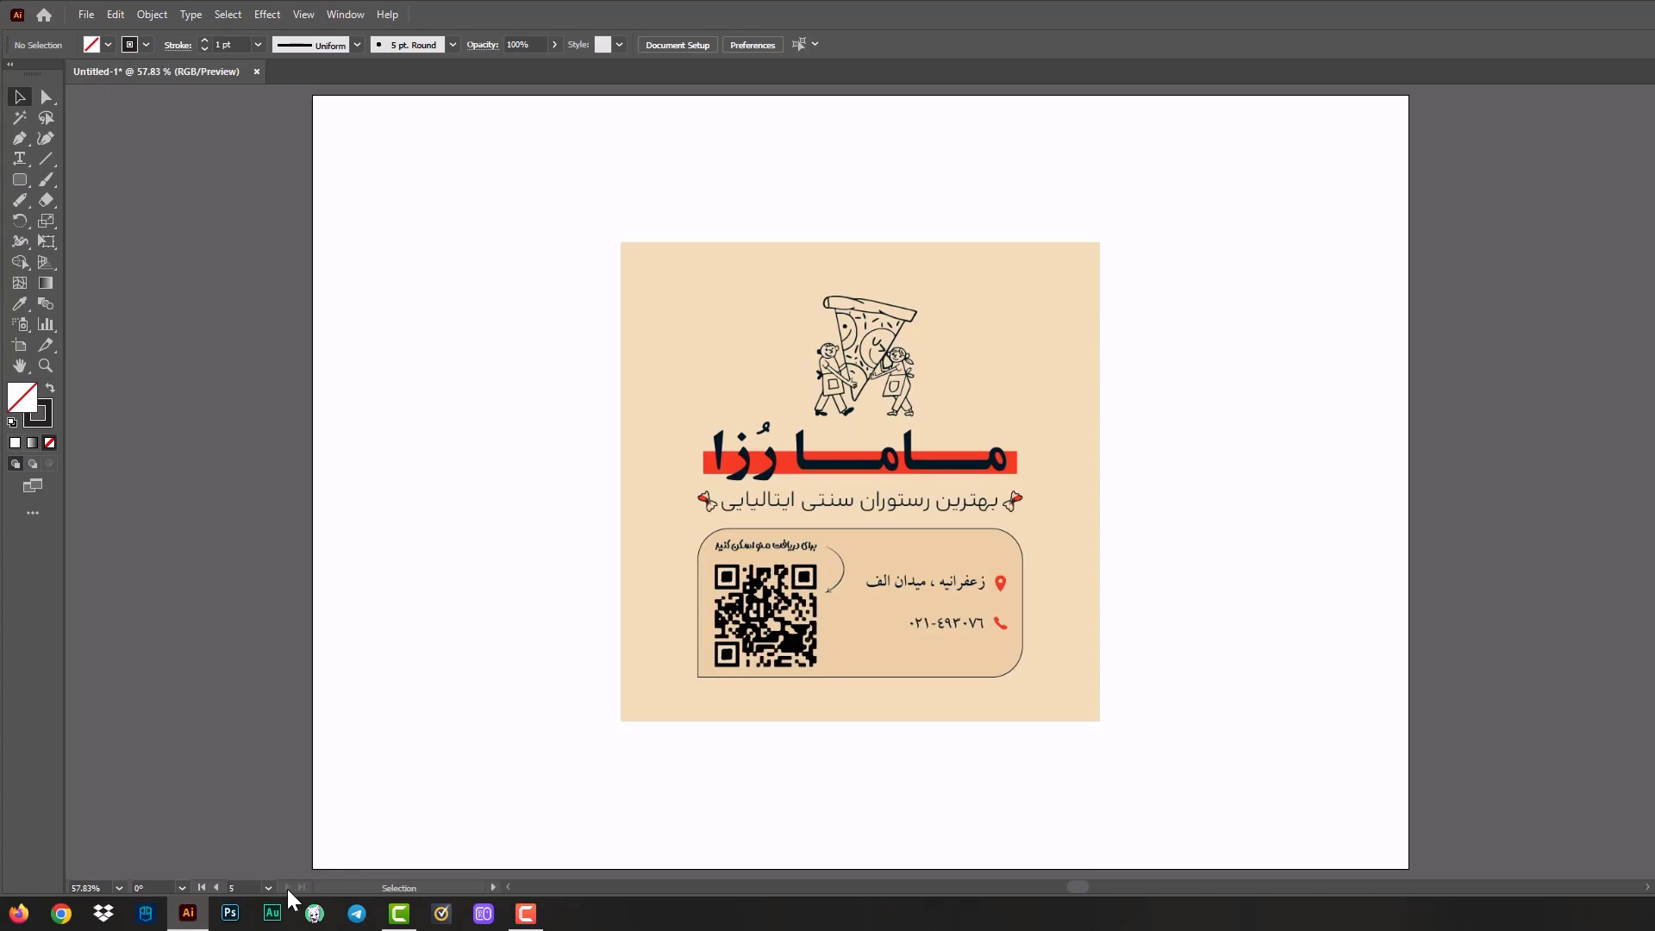
left_click(219, 887)
double_click(283, 891)
double_click(217, 887)
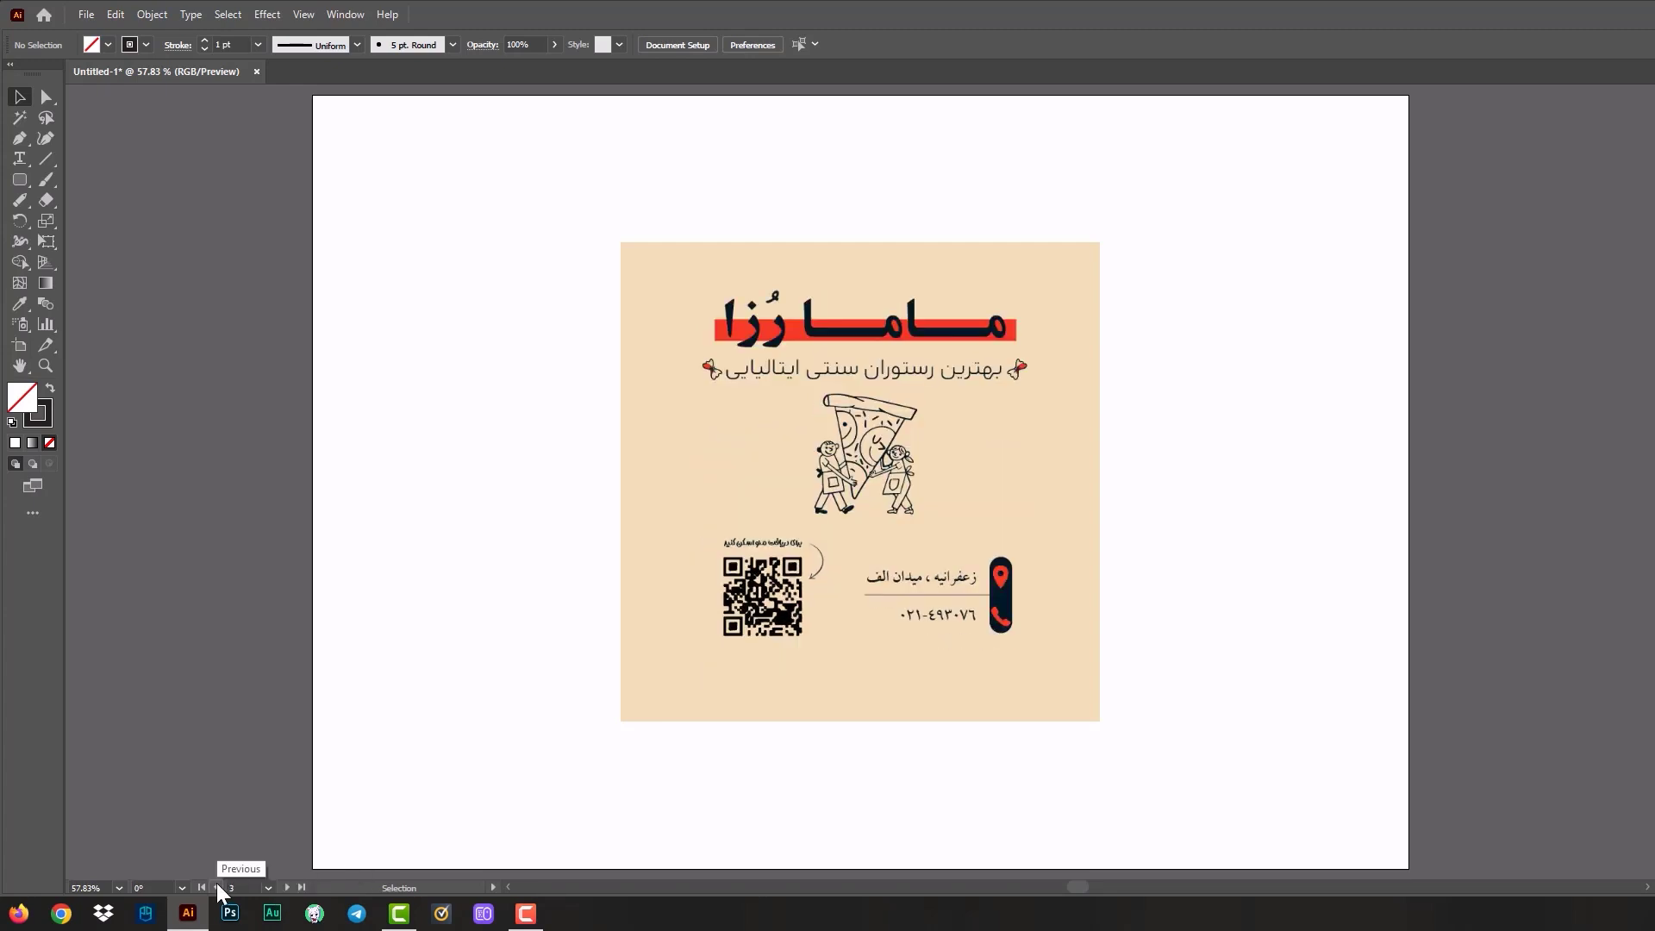
double_click(288, 887)
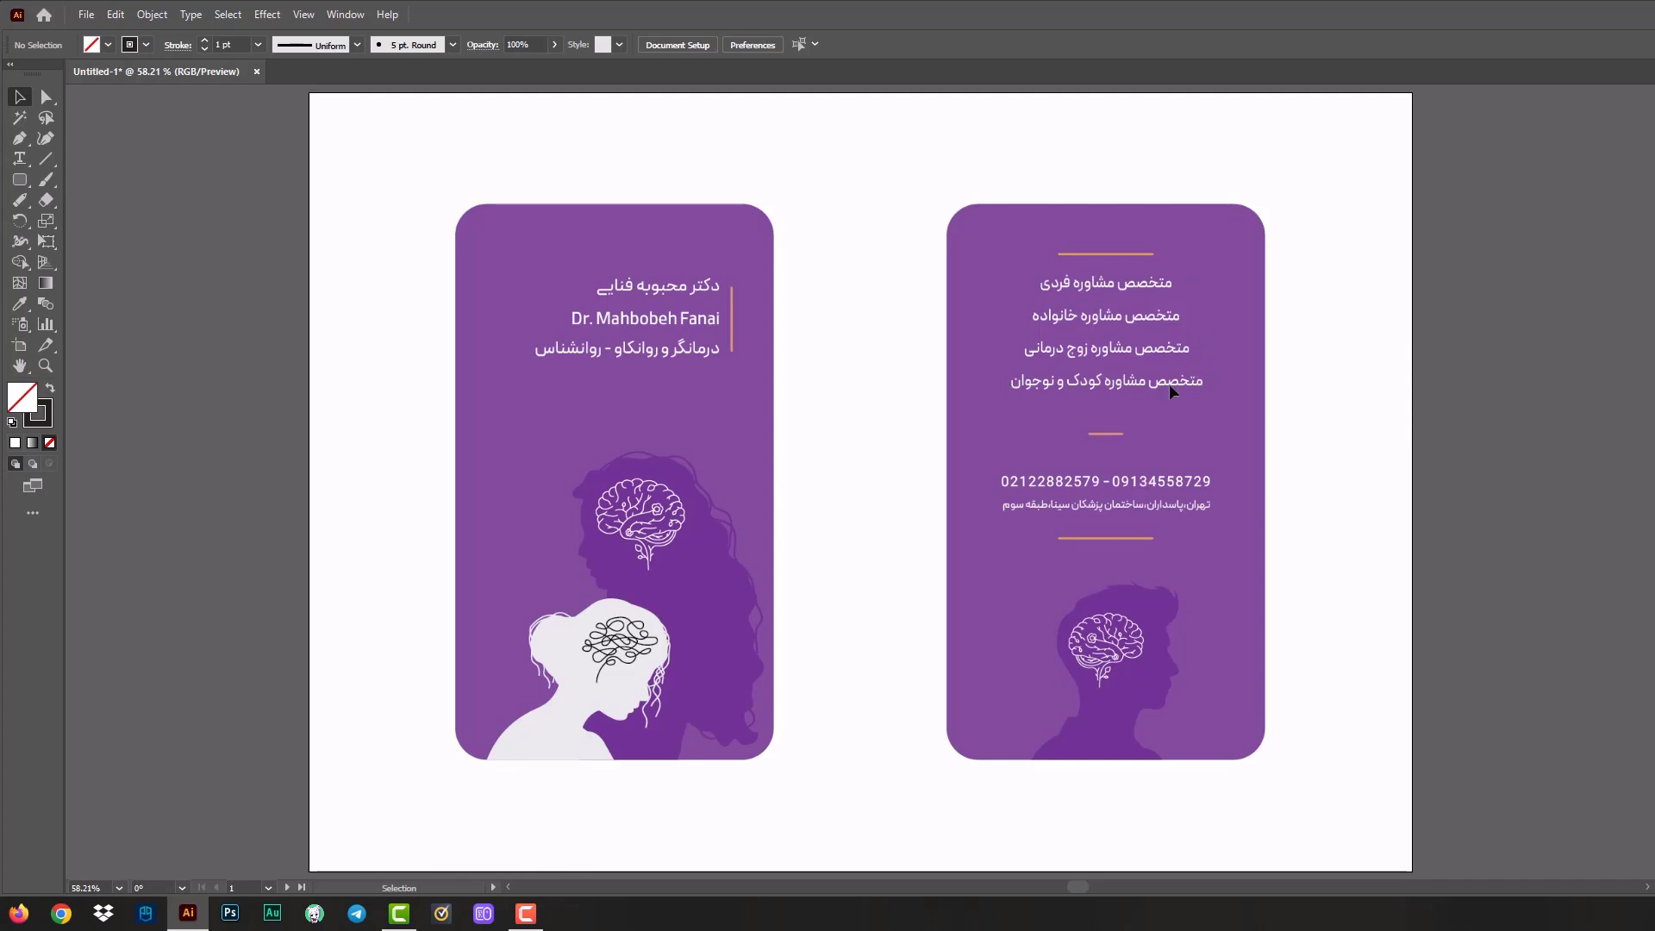
Zoom out on the rounded-corner psychologist card, then show its square-cornered revision.
scroll(661, 372, "down", 1)
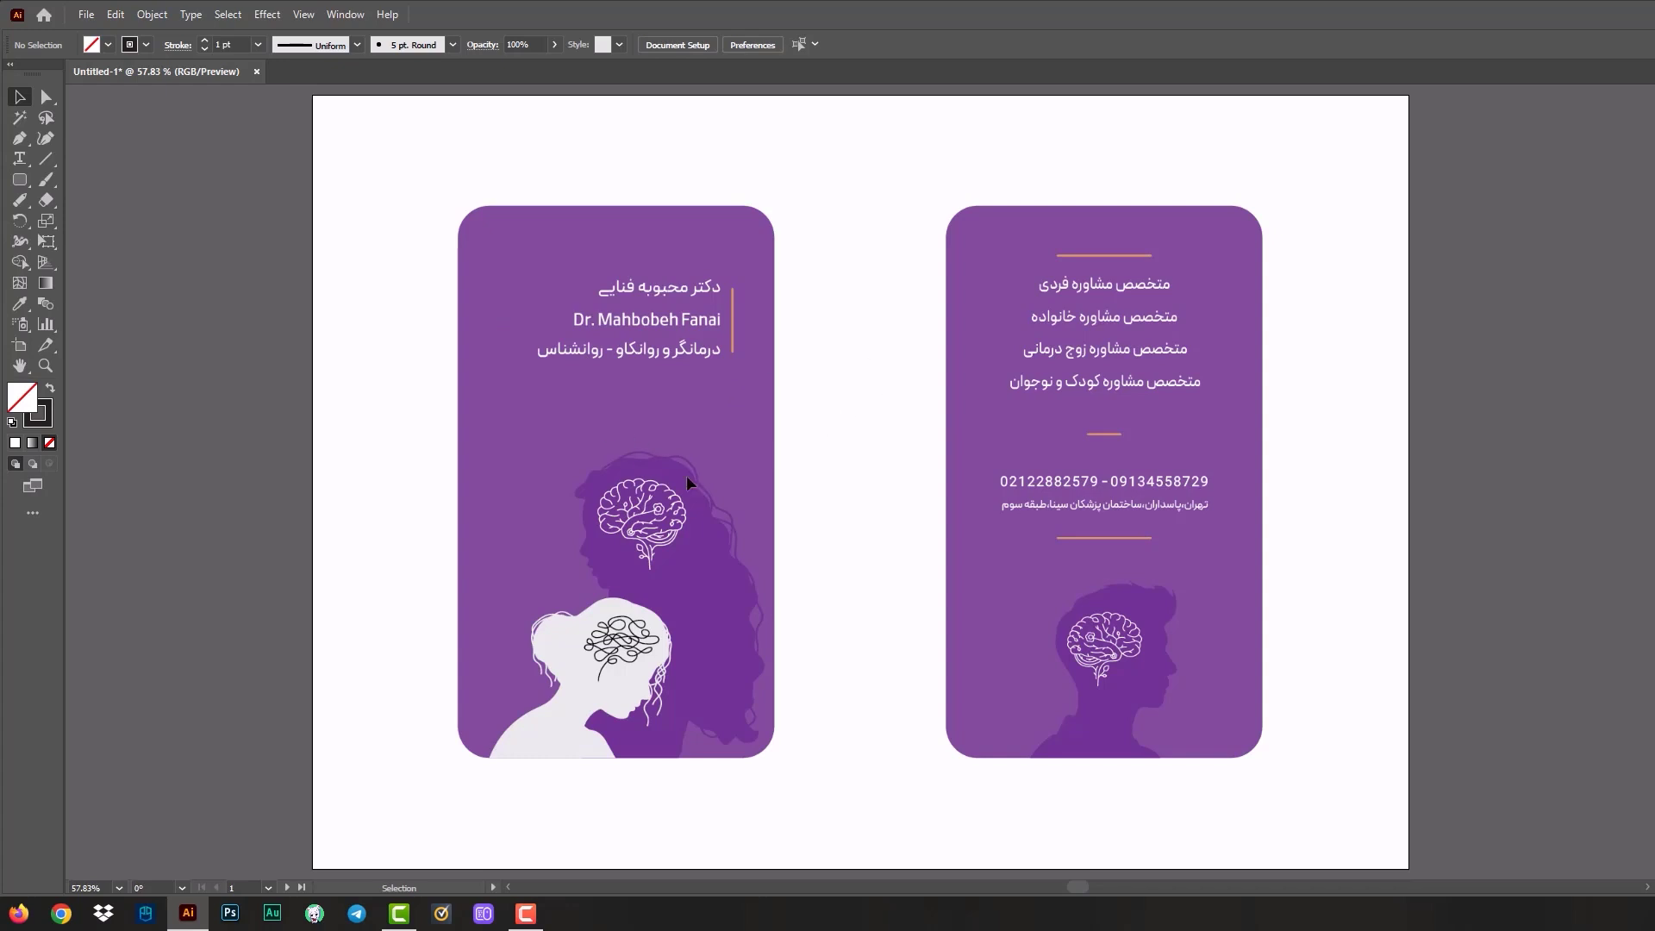
left_click(287, 888)
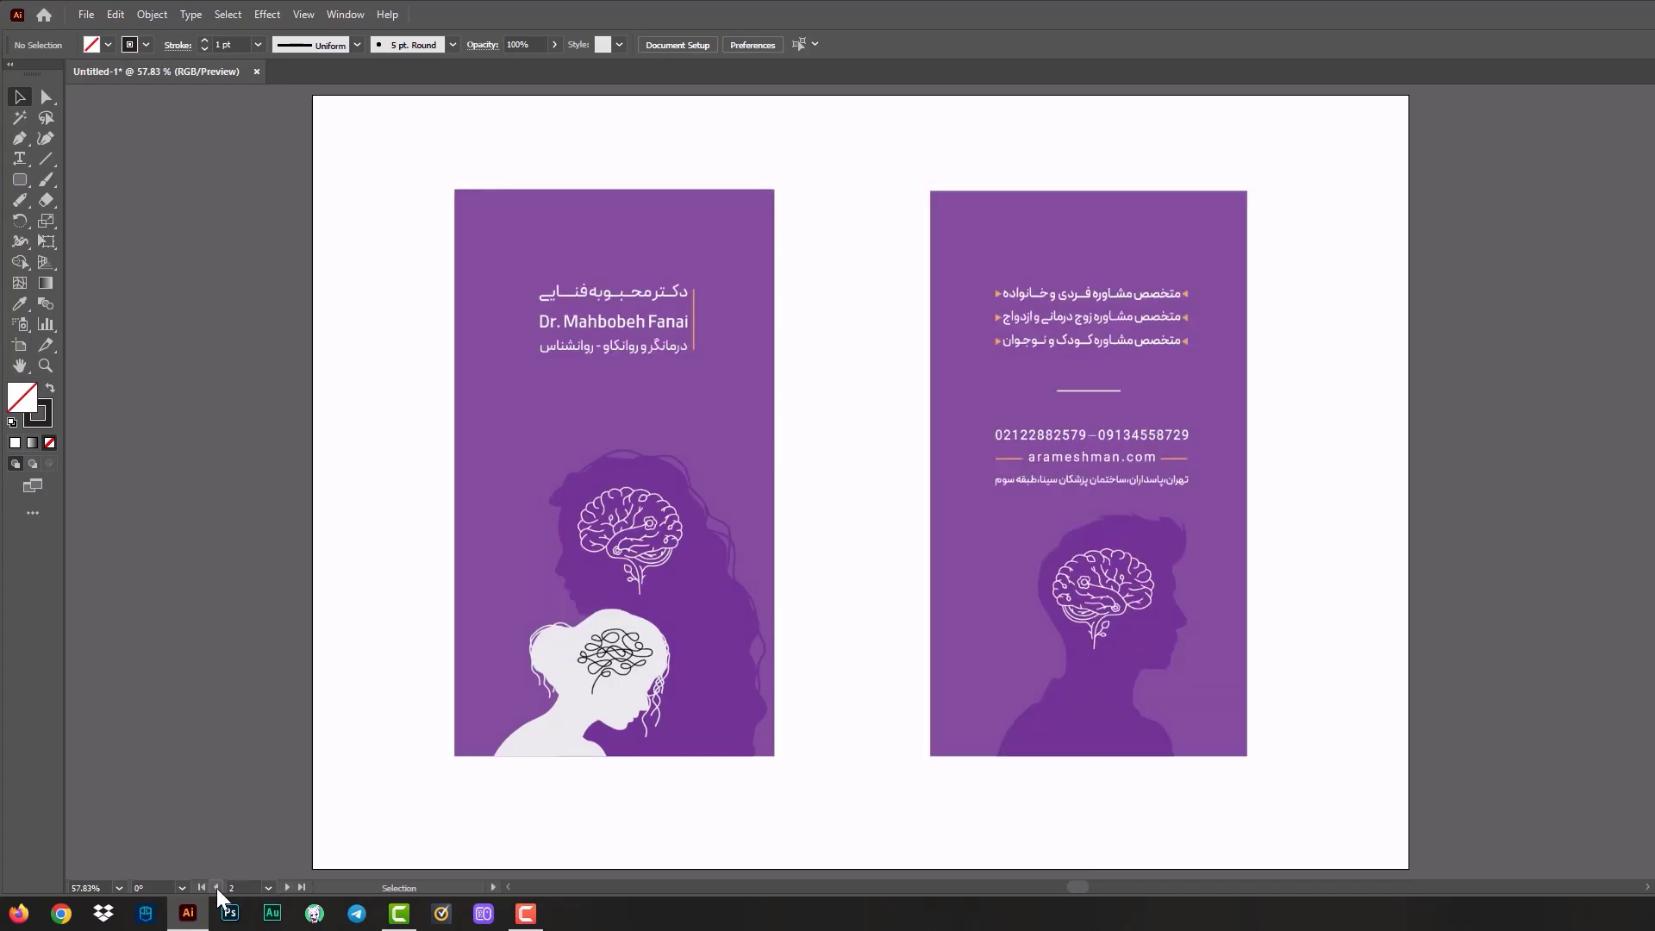
Compare the rounded-corner and square-cornered psychologist cards, ending on artboard 2.
left_click(217, 889)
left_click(288, 888)
left_click(217, 888)
left_click(288, 888)
left_click(216, 887)
left_click(289, 887)
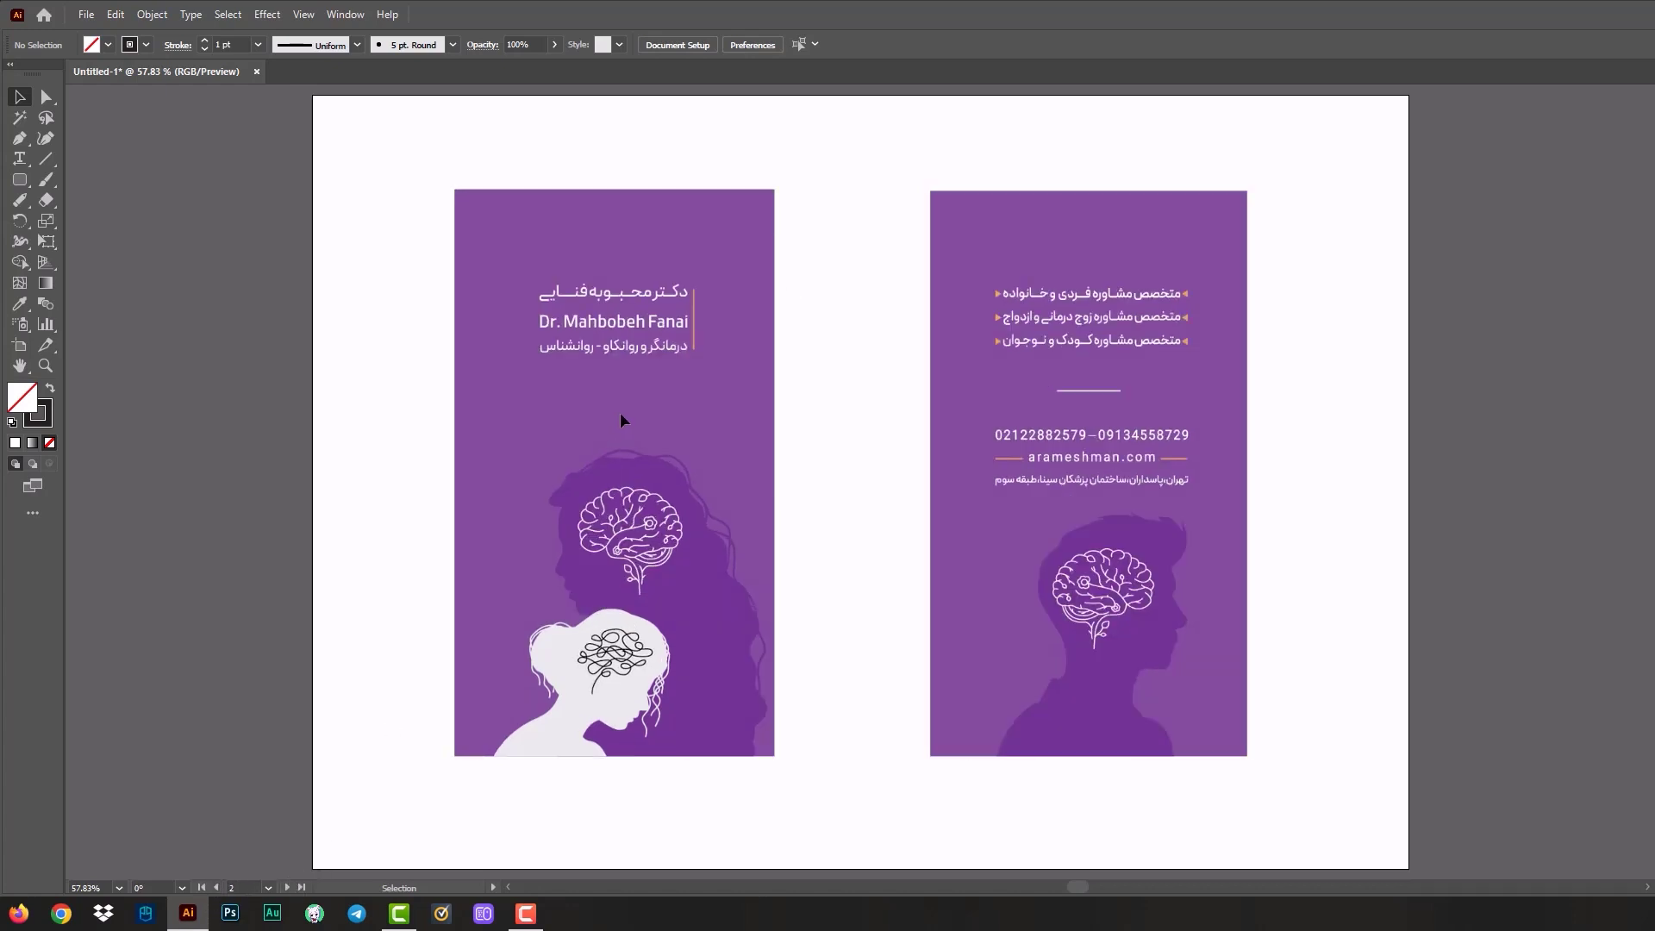